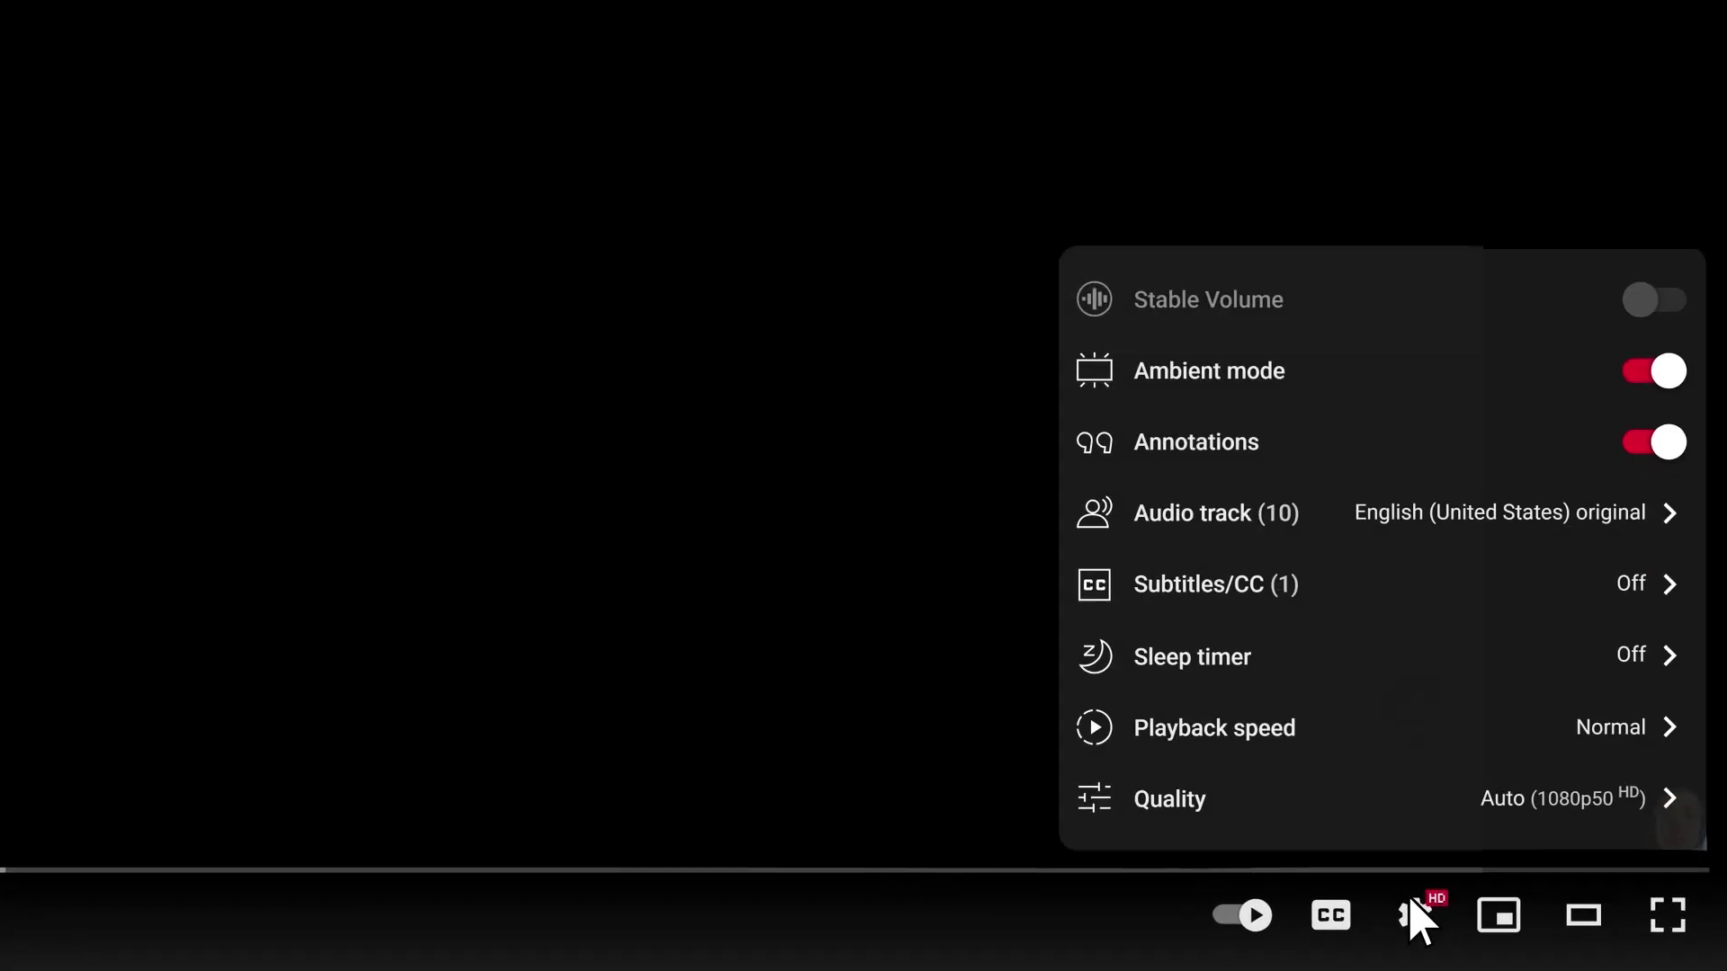
# Step: Show the video's audio track language list from the player settings
pyautogui.click(1204, 474)
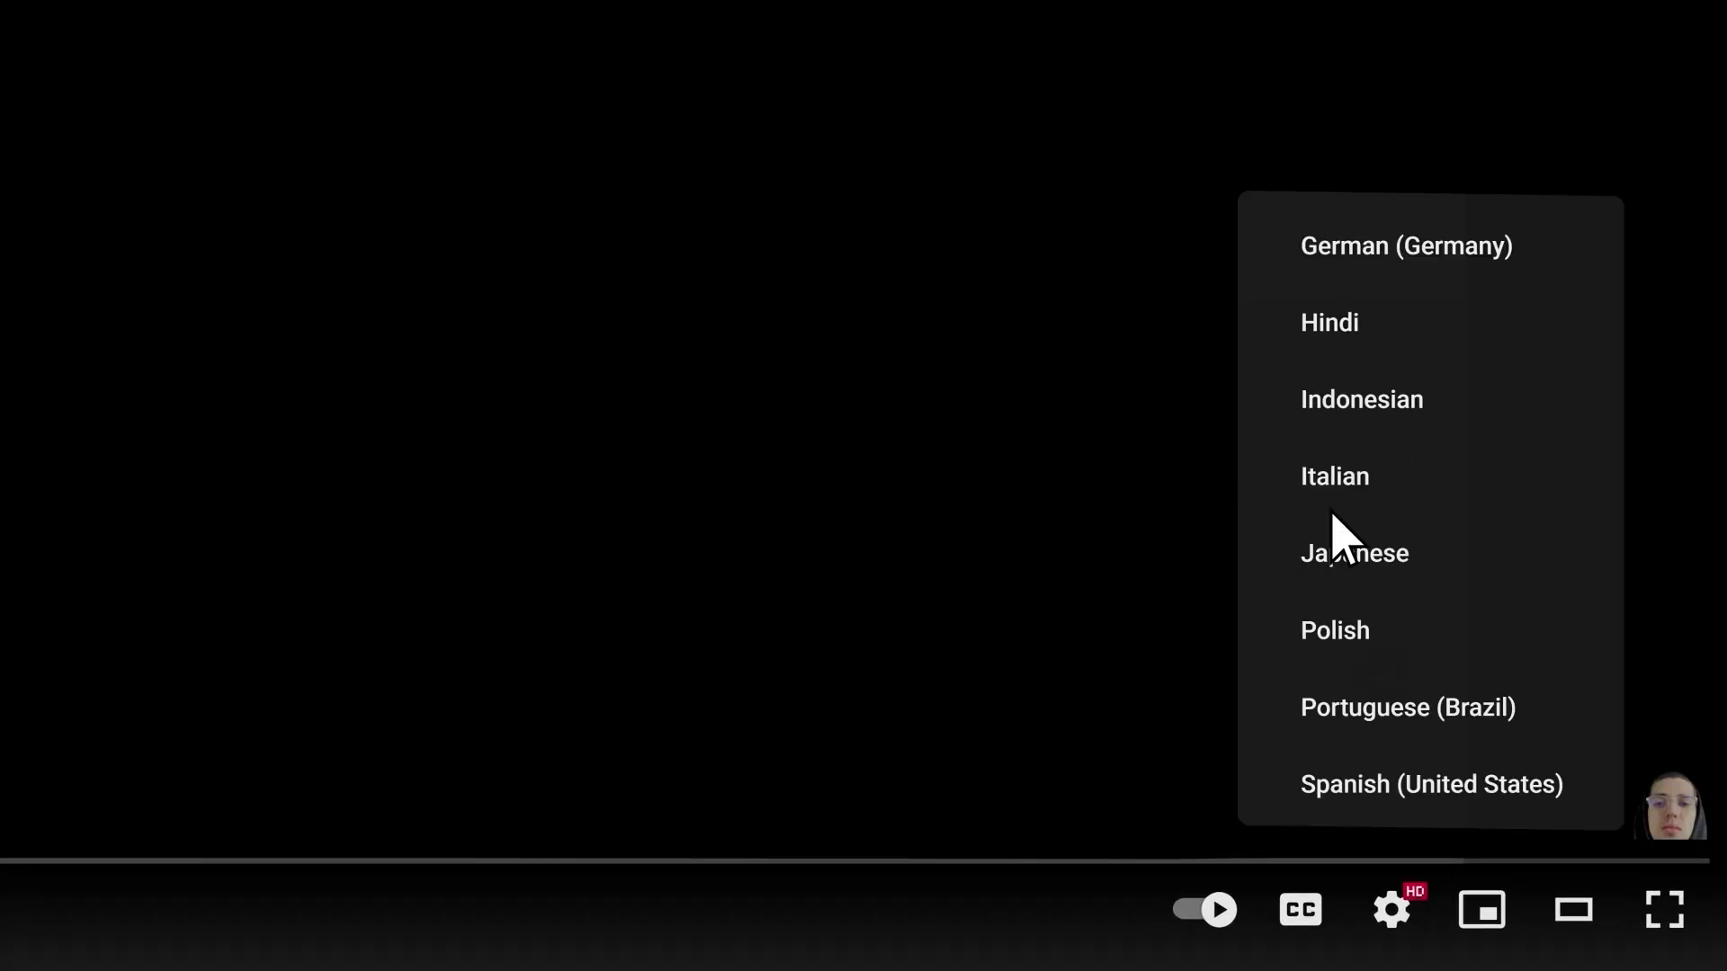